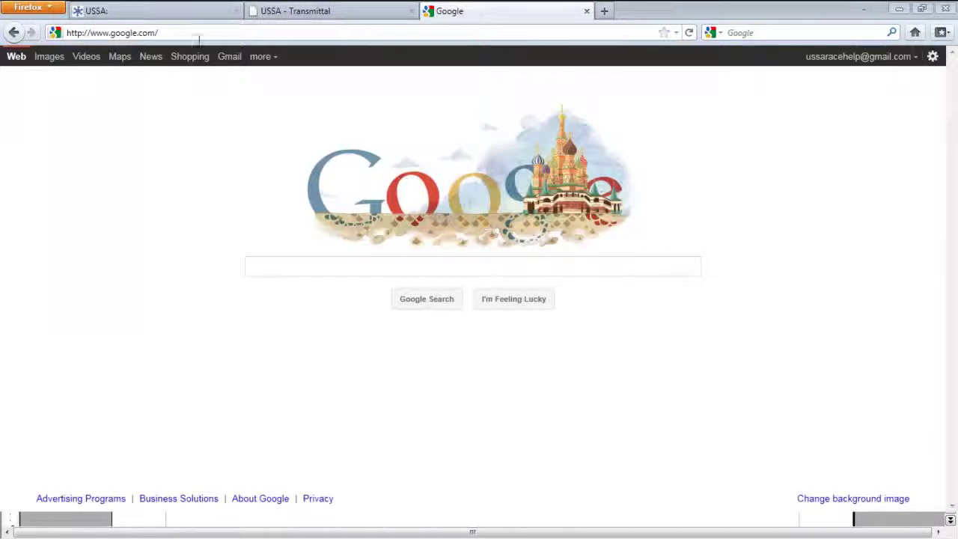
pyautogui.click(172, 33)
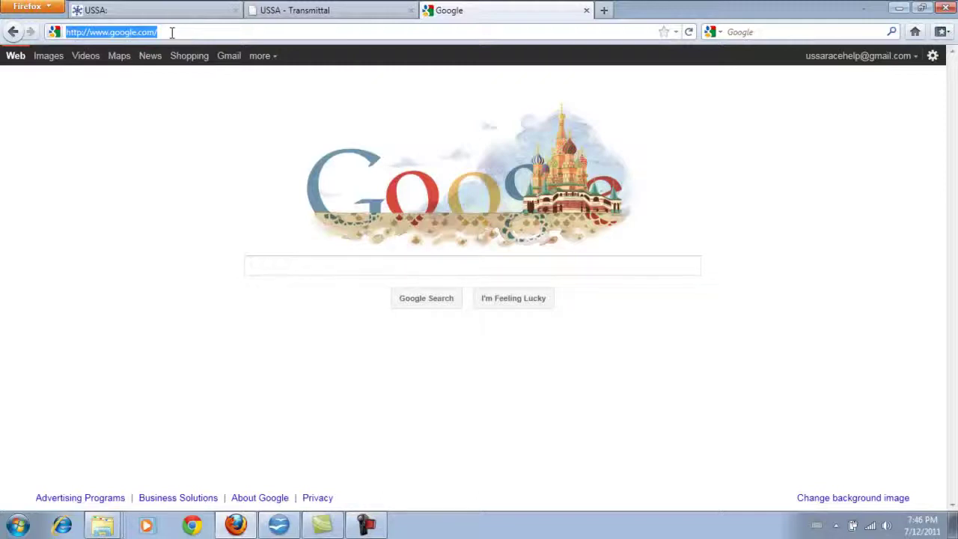
pyautogui.write('www')
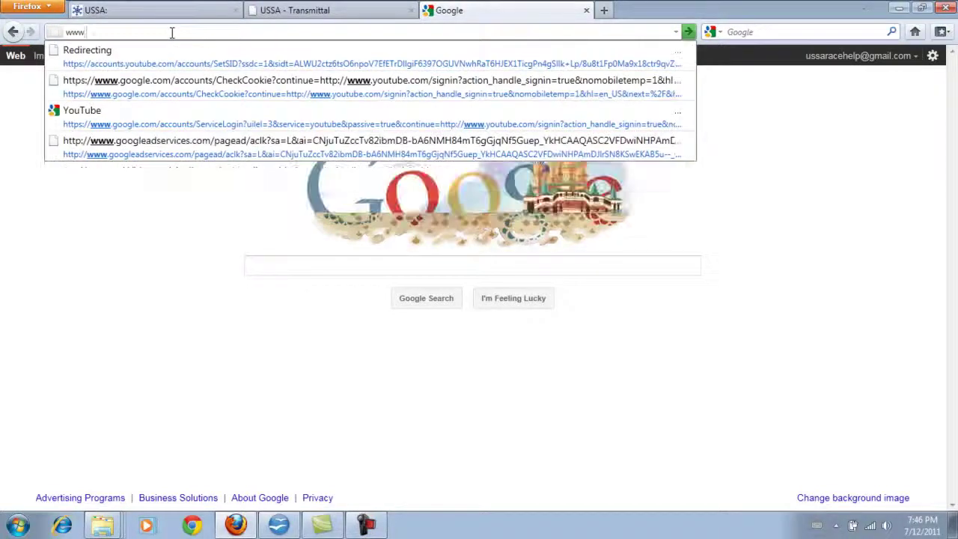
pyautogui.write('.split')
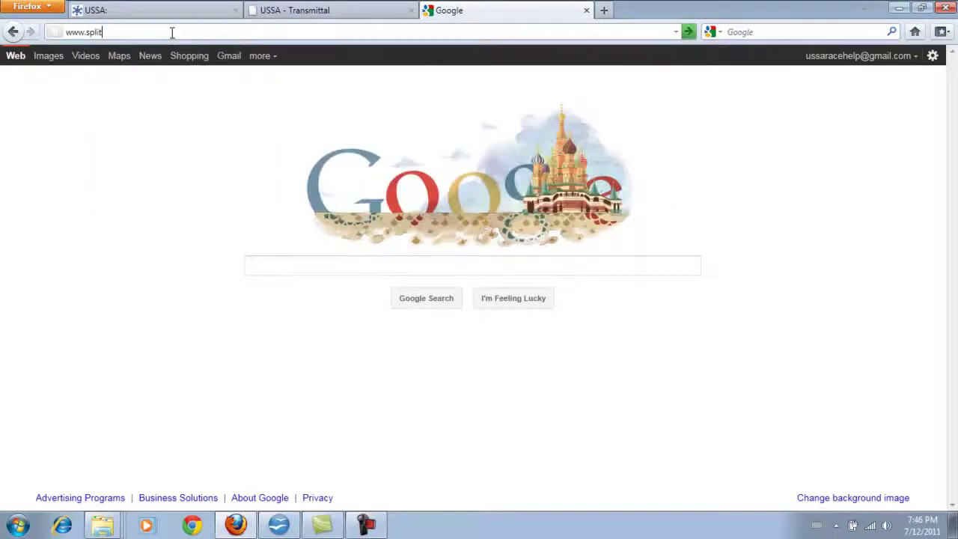
pyautogui.write('second')
pyautogui.write('.o')
pyautogui.press('BackSpace')
pyautogui.write('com')
pyautogui.press('Return')
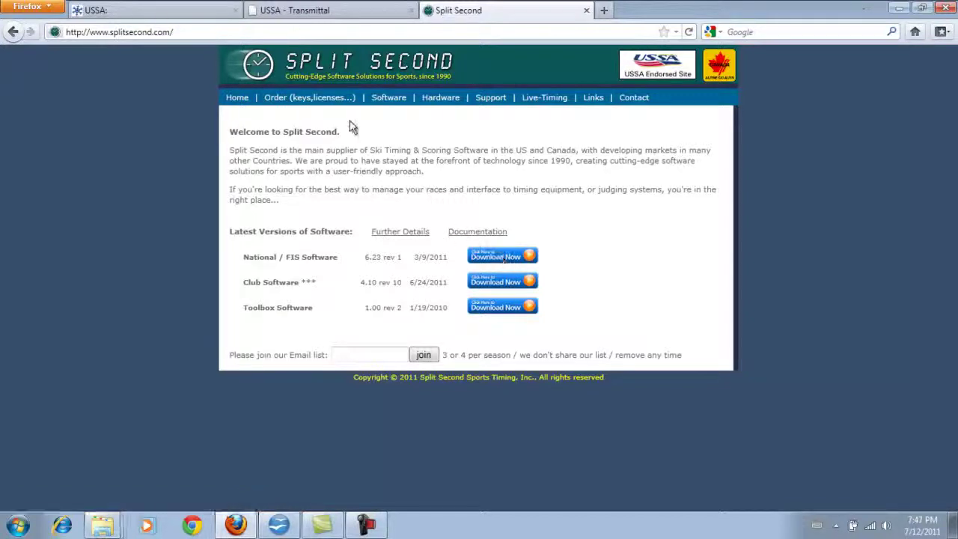
# Go to the 'Order (keys,licenses...)' page showing key and license update prices
pyautogui.click(296, 101)
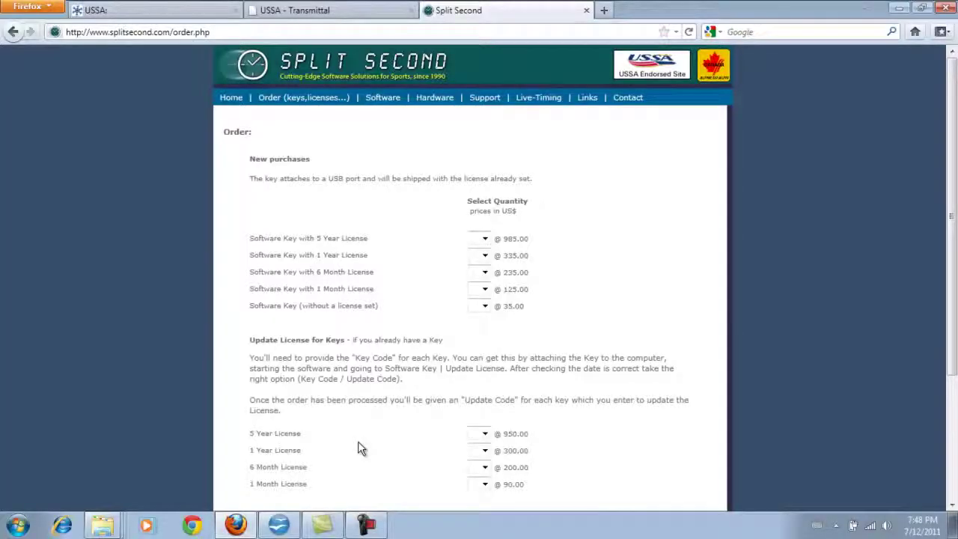
# Save the National / FIS Software installer 'National FIS Install 6_23 rev 1.exe' from the home page
pyautogui.click(230, 101)
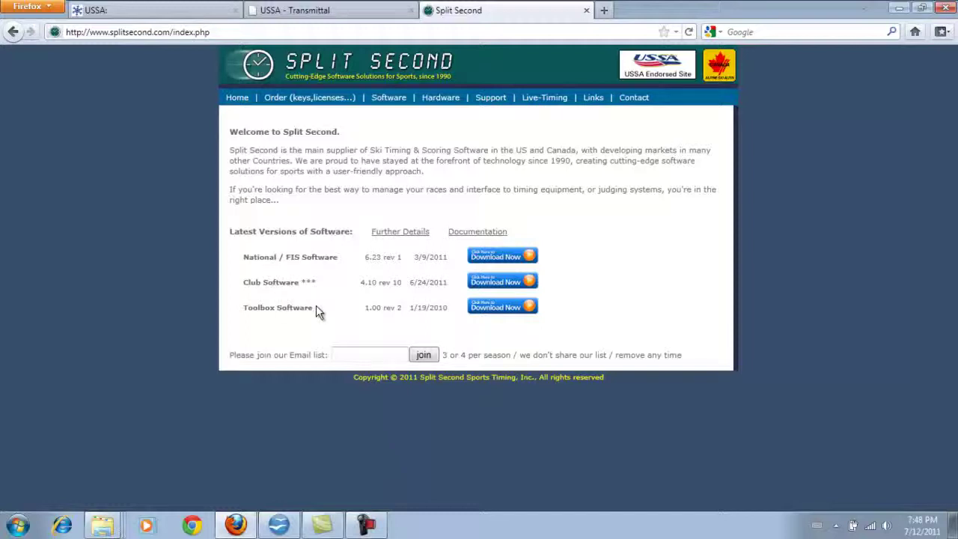
pyautogui.click(497, 260)
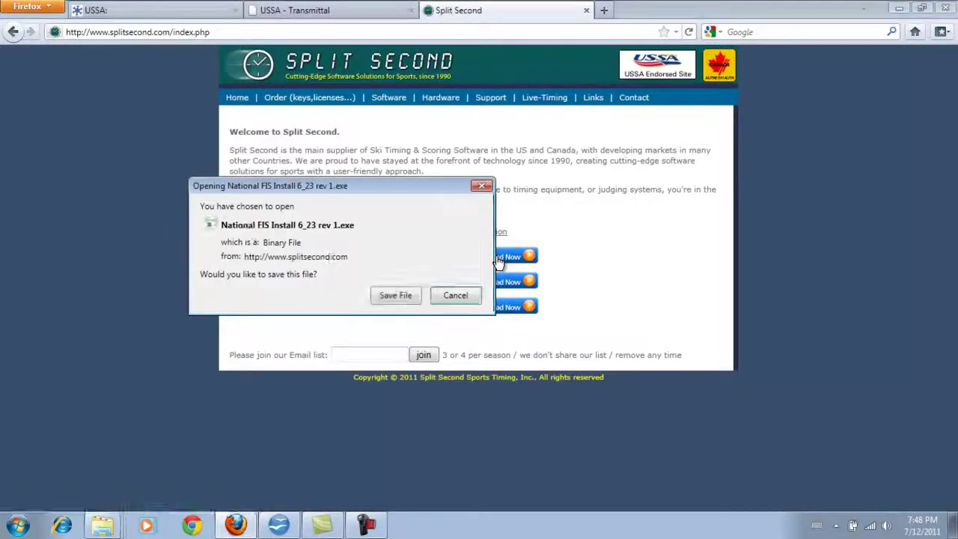
pyautogui.click(387, 299)
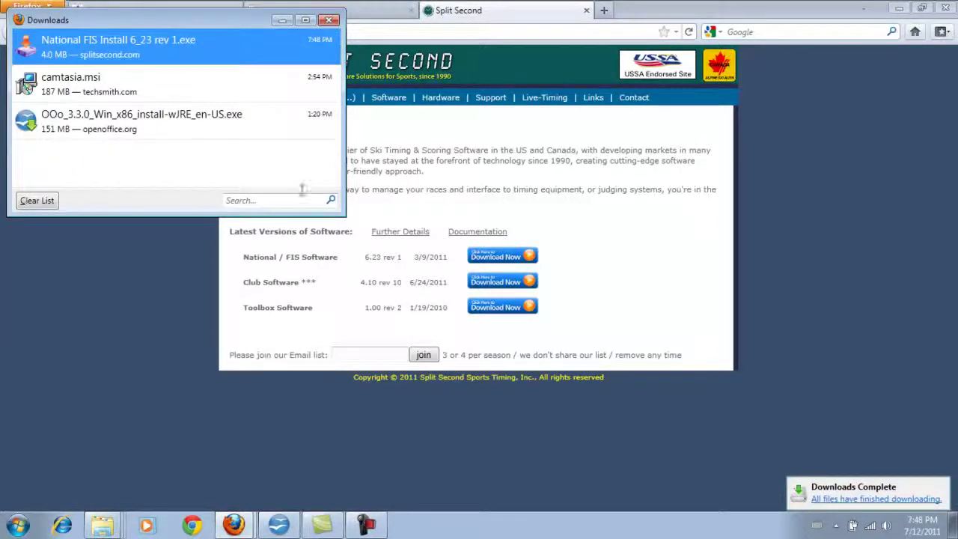
pyautogui.click(330, 20)
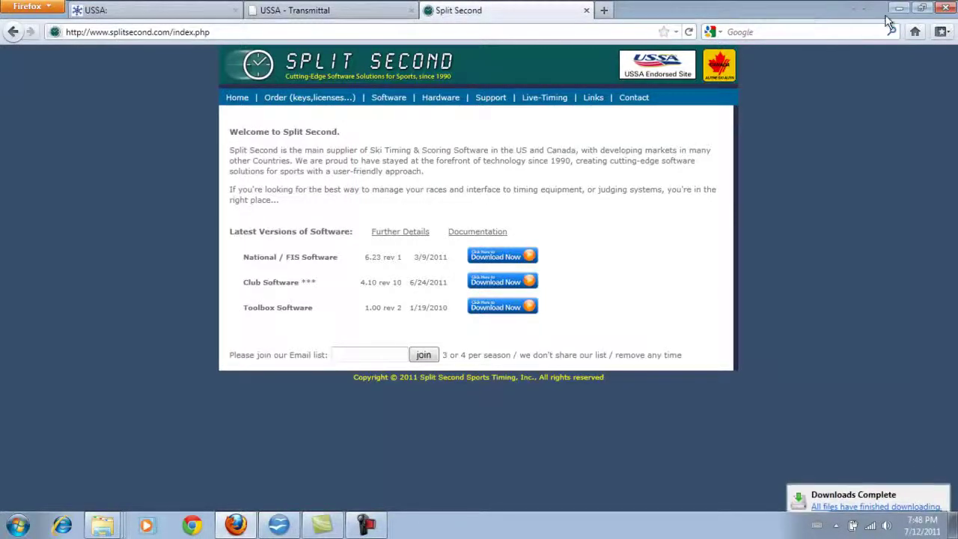
# Clear the desktop and run 'National FIS Install 6_23 rev 1' from the Downloads folder
pyautogui.click(898, 8)
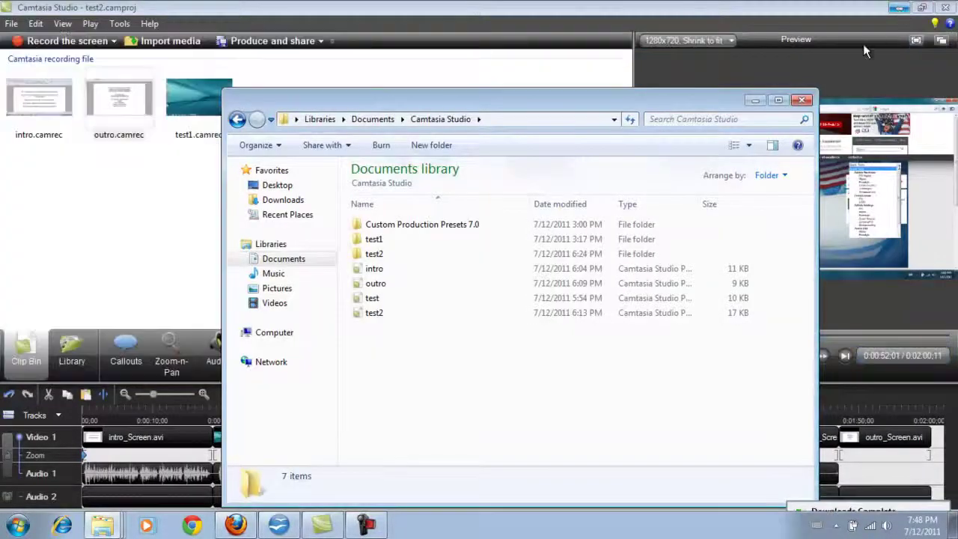
pyautogui.click(902, 8)
pyautogui.click(755, 99)
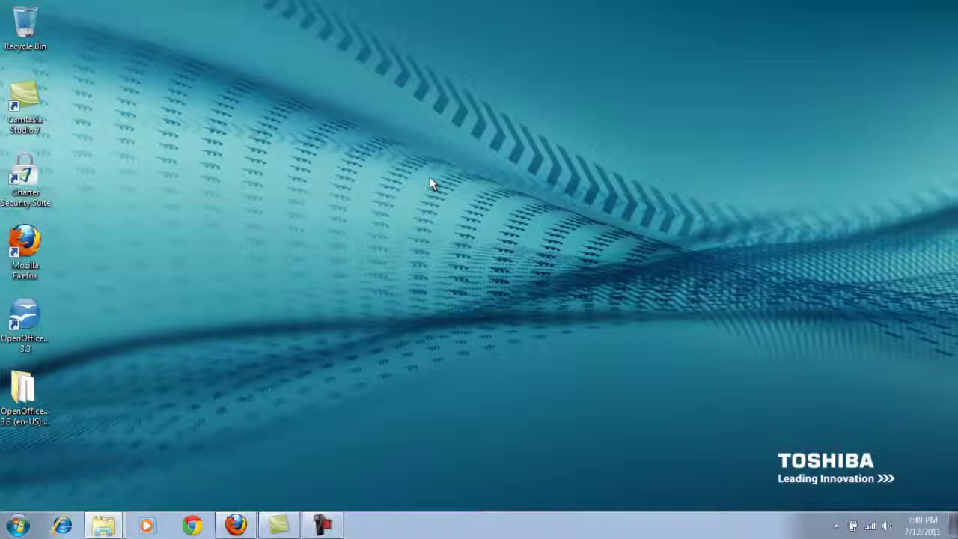
pyautogui.click(16, 529)
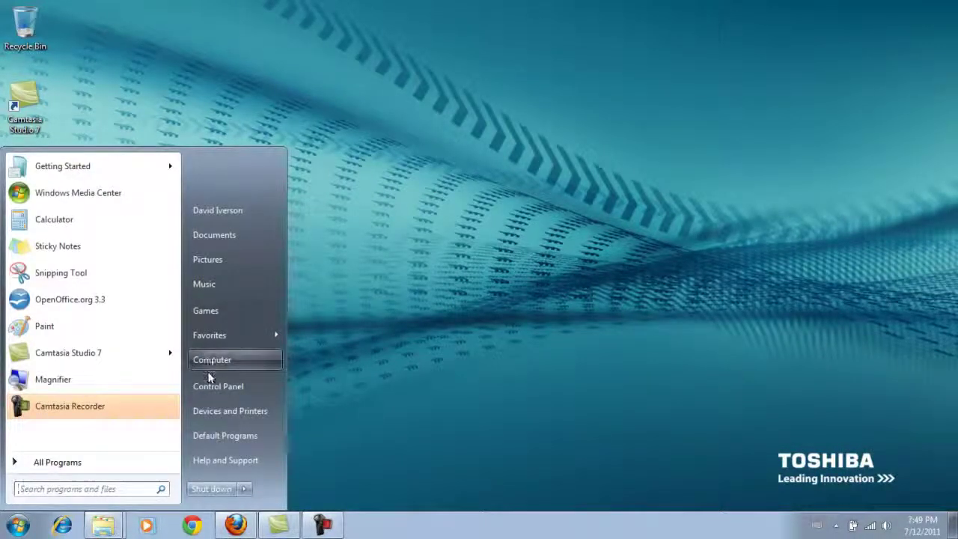
pyautogui.click(213, 235)
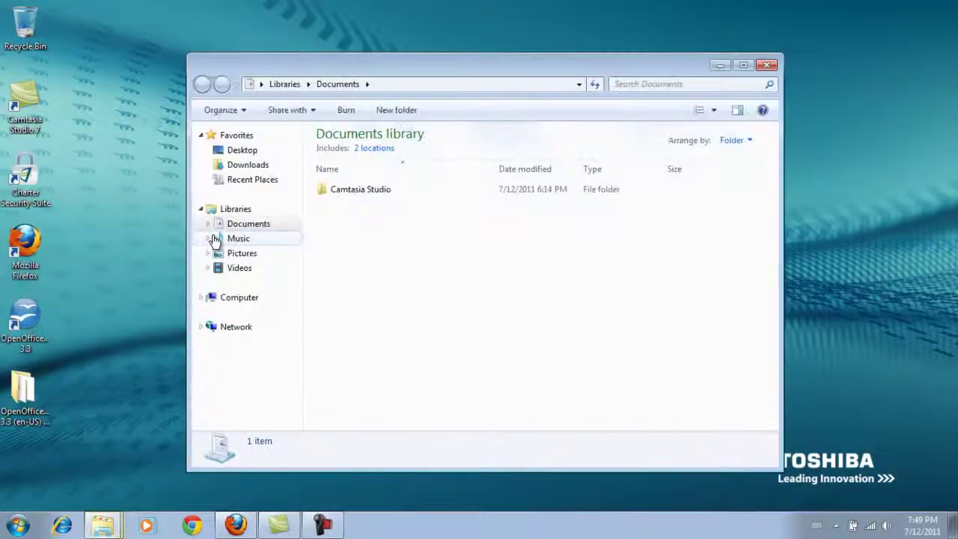
pyautogui.click(243, 172)
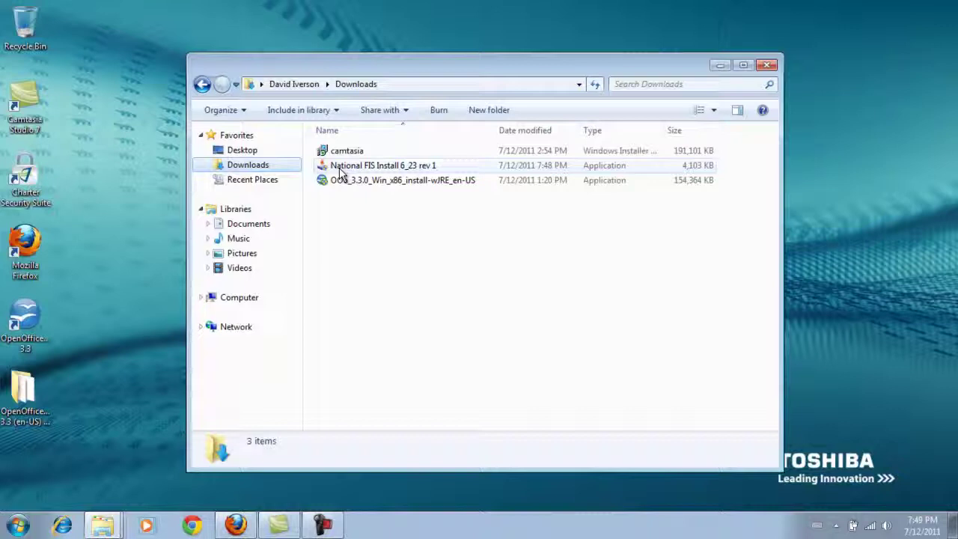
pyautogui.click(342, 168)
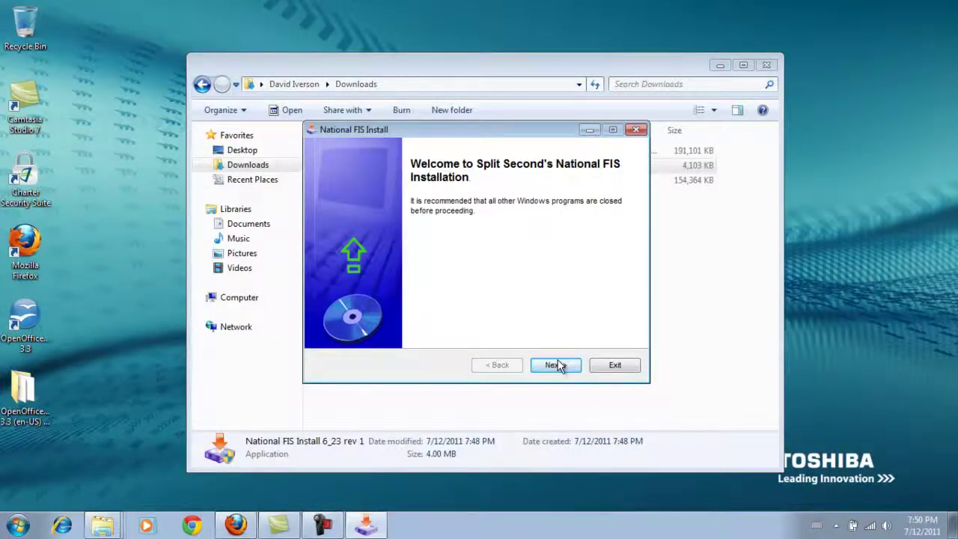
# Install into C:\Program Files (x86)\SplitSecond\National FIS, creating the missing folder
pyautogui.click(557, 365)
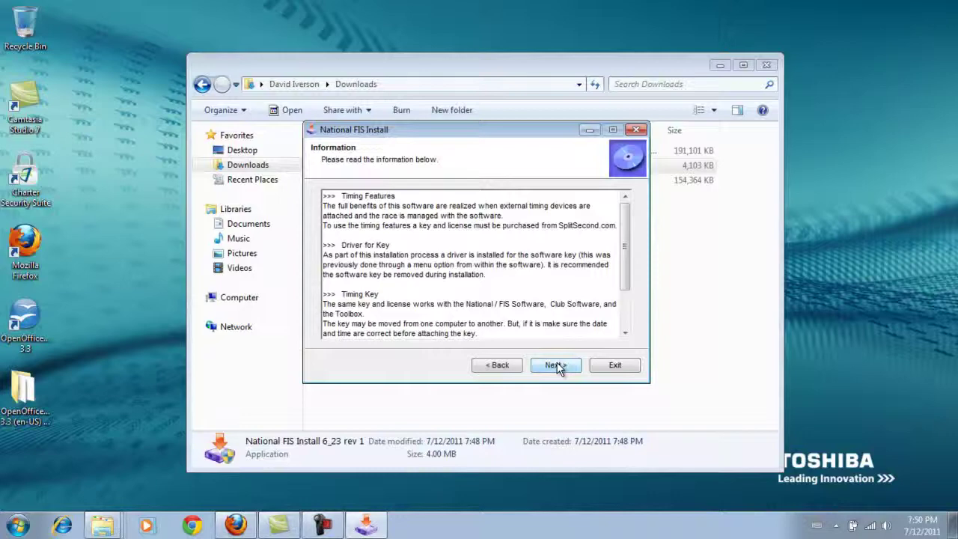
pyautogui.click(557, 366)
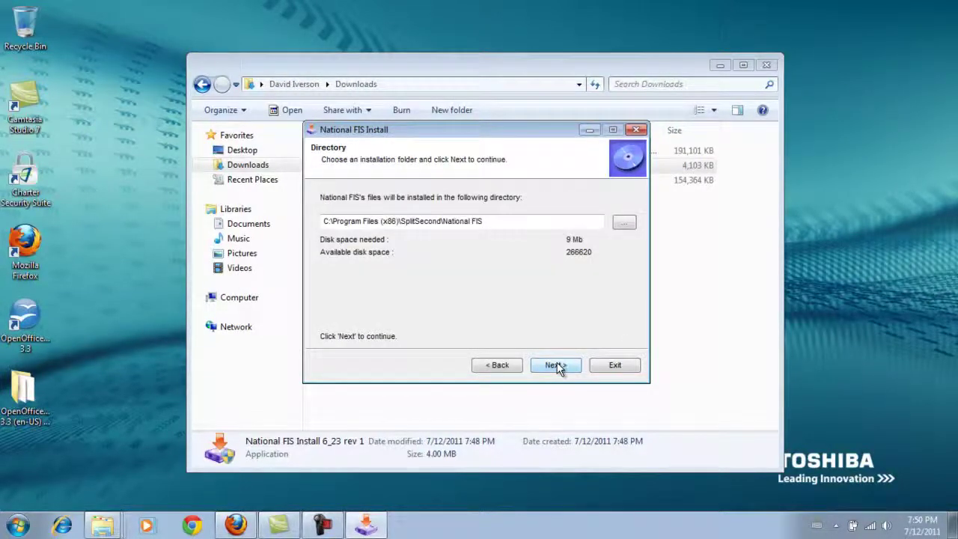
pyautogui.click(557, 366)
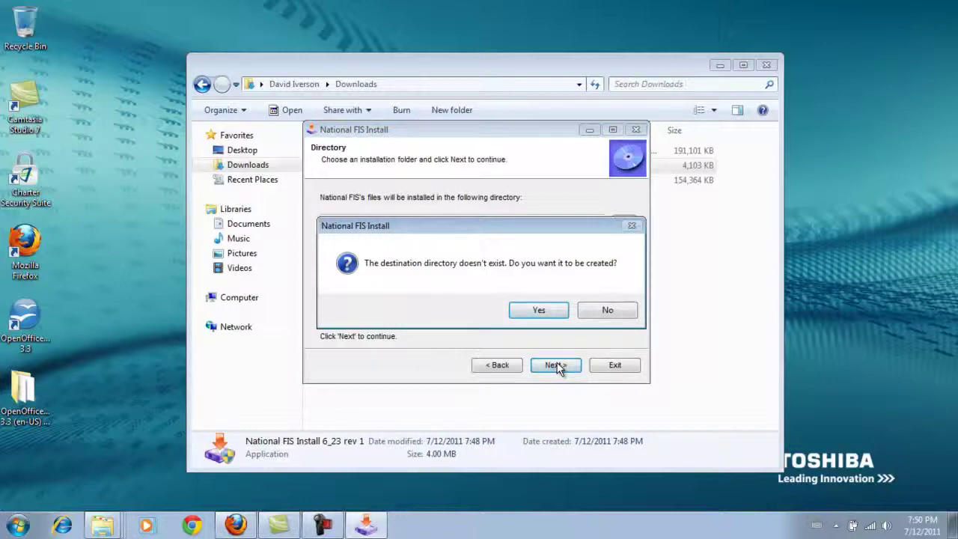
pyautogui.click(540, 311)
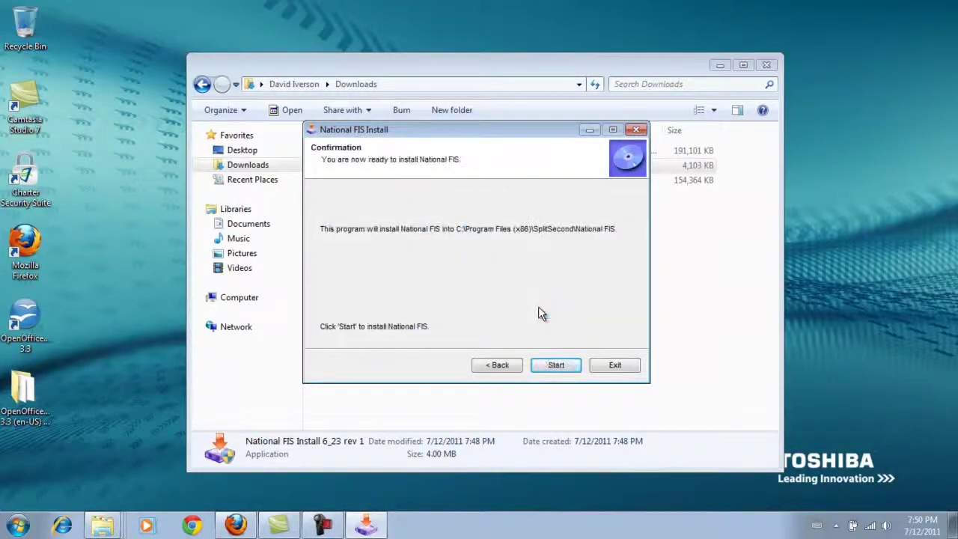
pyautogui.click(560, 370)
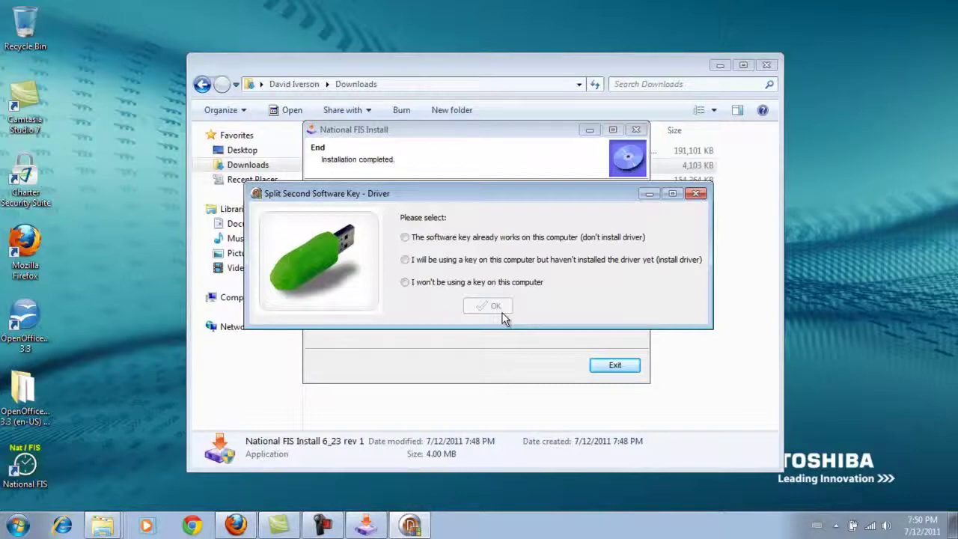
# Choose to install the software key driver, exit the installer, and approve the KEYLOK device software
pyautogui.click(405, 261)
pyautogui.click(483, 308)
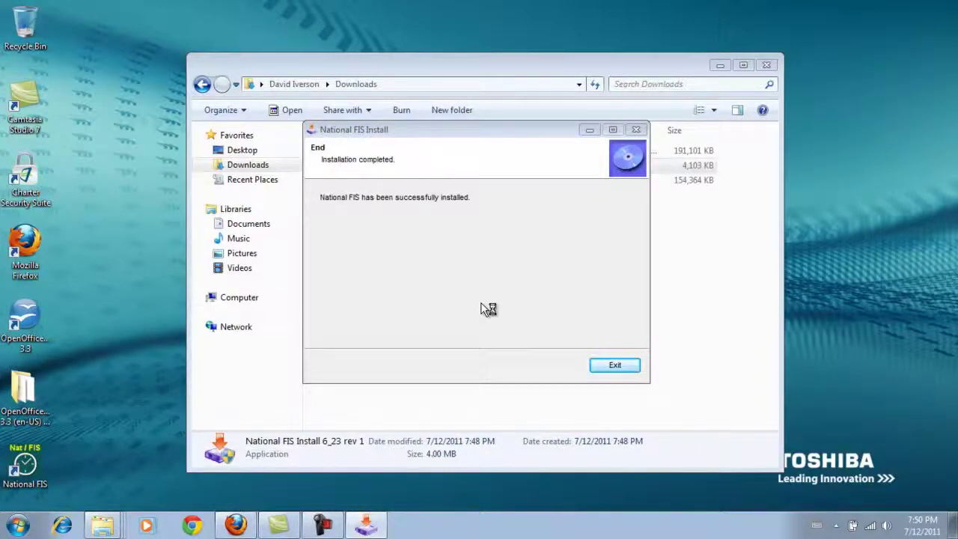
pyautogui.click(608, 366)
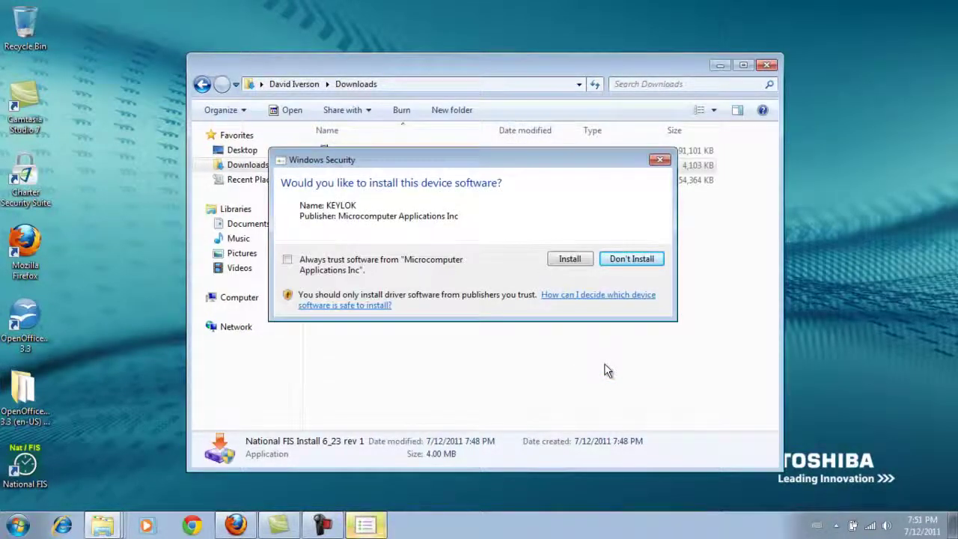
pyautogui.click(573, 262)
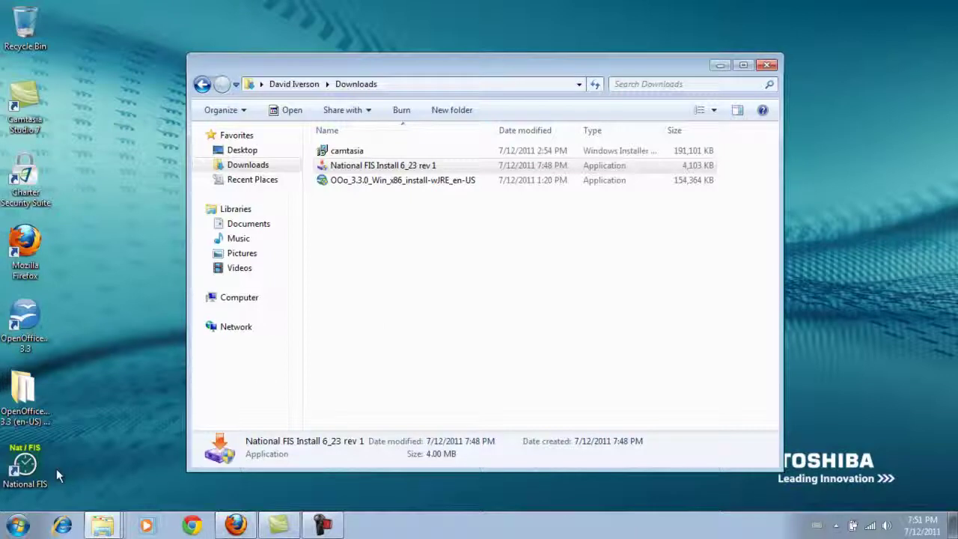
# Start National FIS from its desktop icon, allowing it in Charter Security Suite and dismissing the Version 6.23 notice
pyautogui.doubleClick(36, 466)
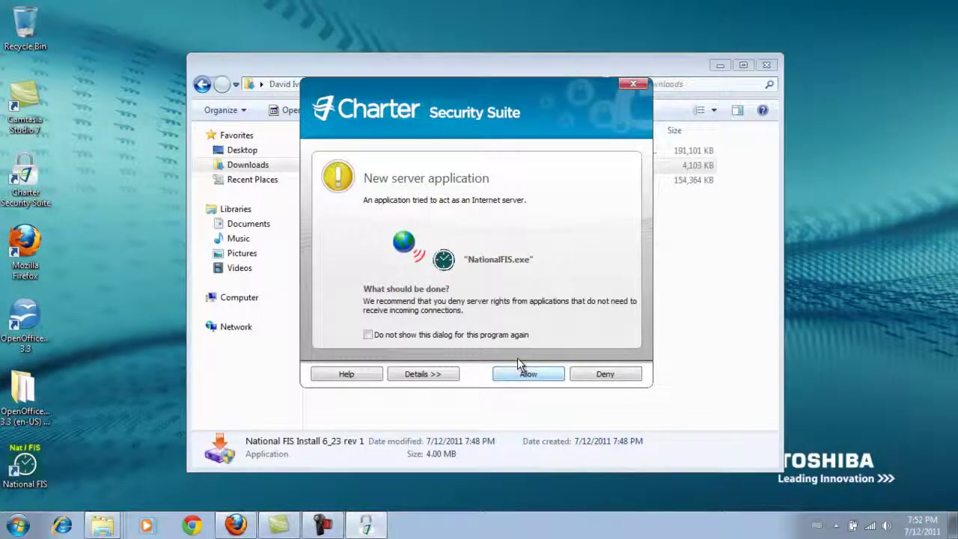
pyautogui.click(527, 375)
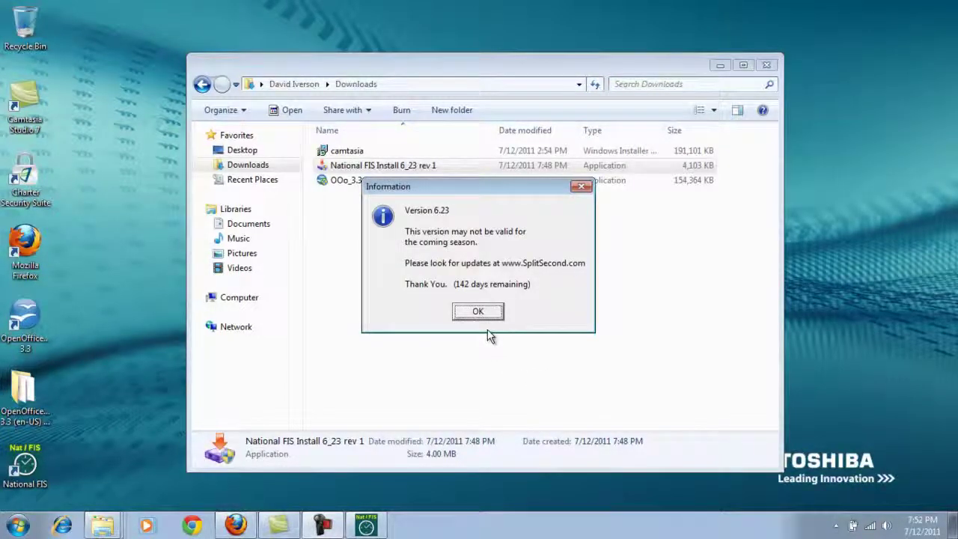
pyautogui.click(479, 312)
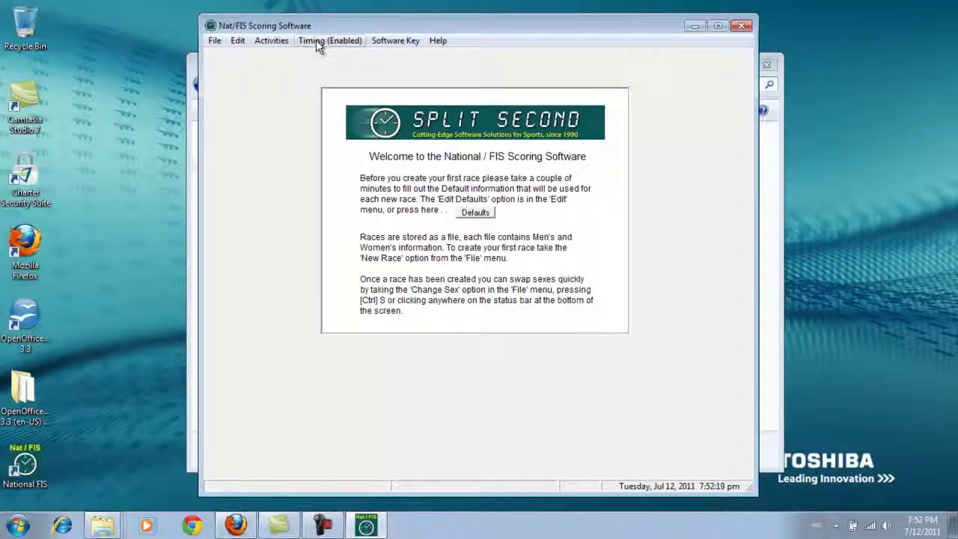
# Maximize the program and run Software Key > Verify Key, which reports Key found
pyautogui.click(716, 27)
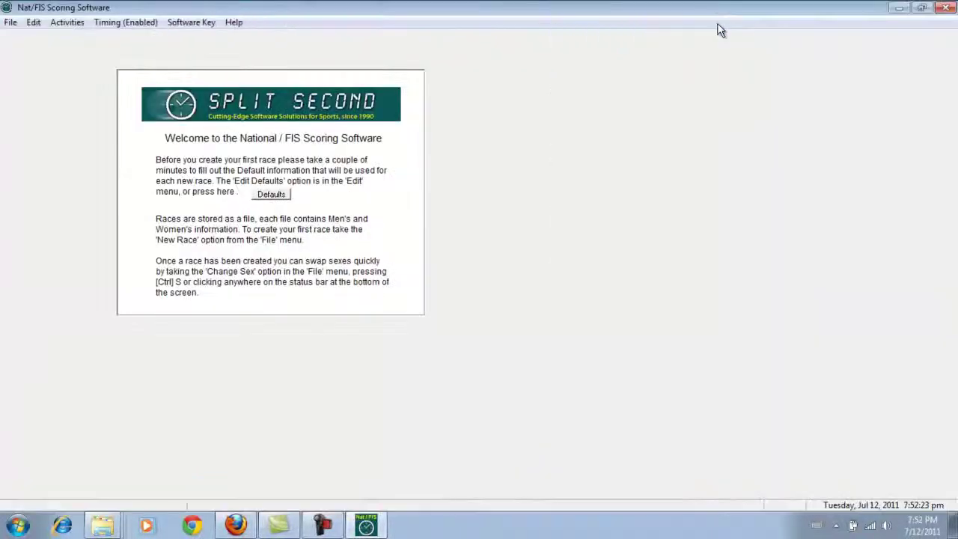
pyautogui.click(194, 26)
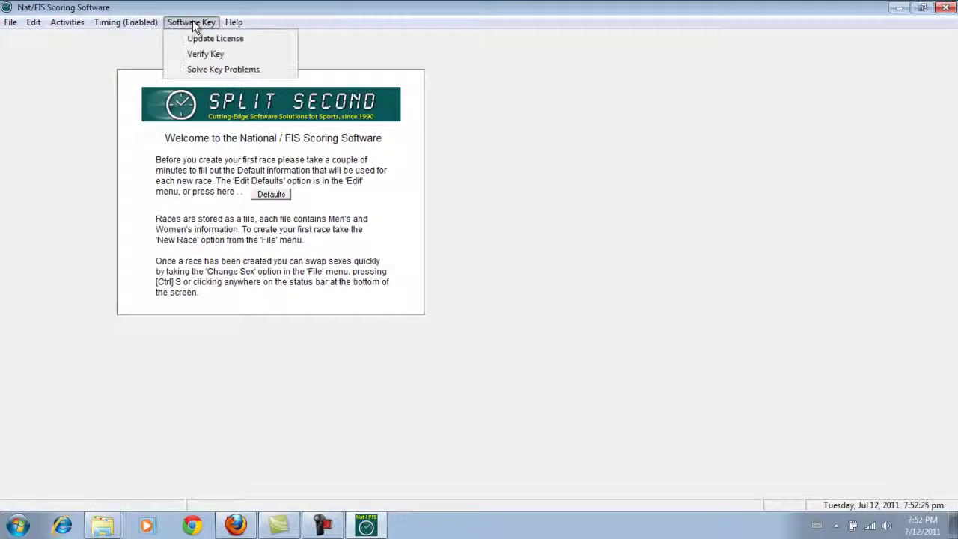
pyautogui.click(197, 55)
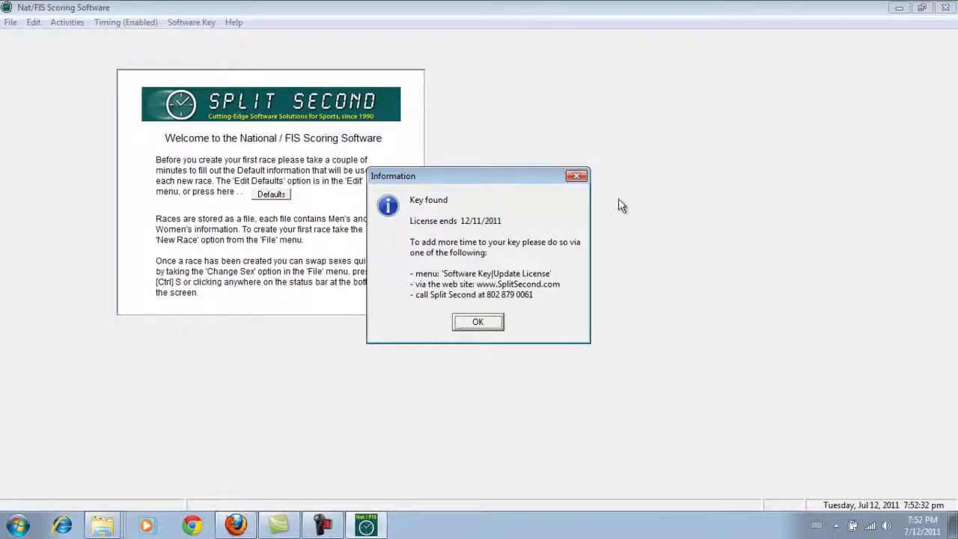
pyautogui.click(576, 164)
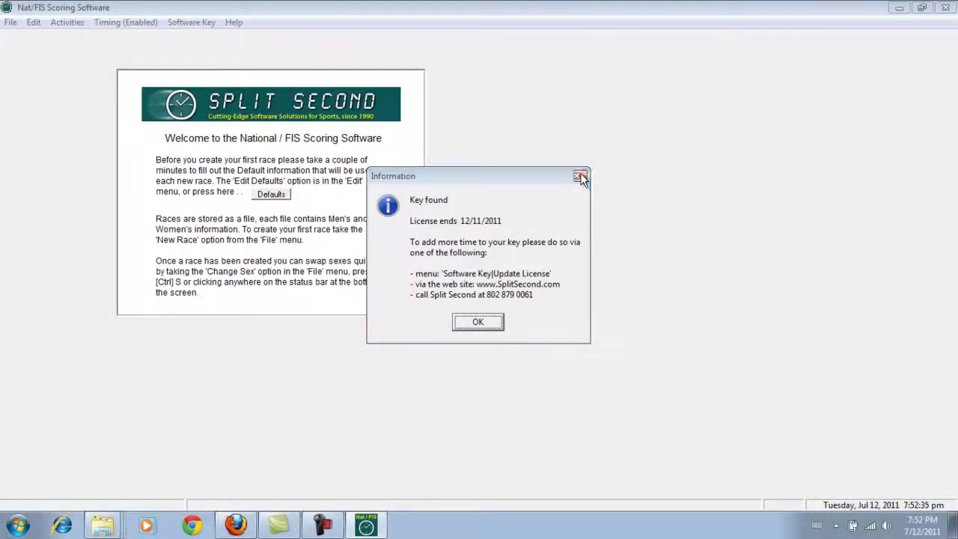
# Dismiss the Key found information box to return to the welcome screen
pyautogui.click(581, 177)
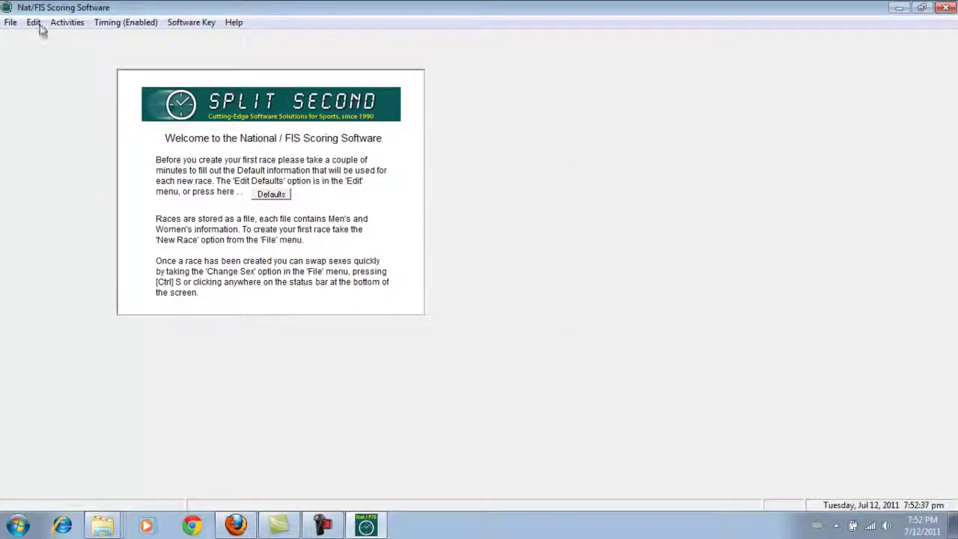